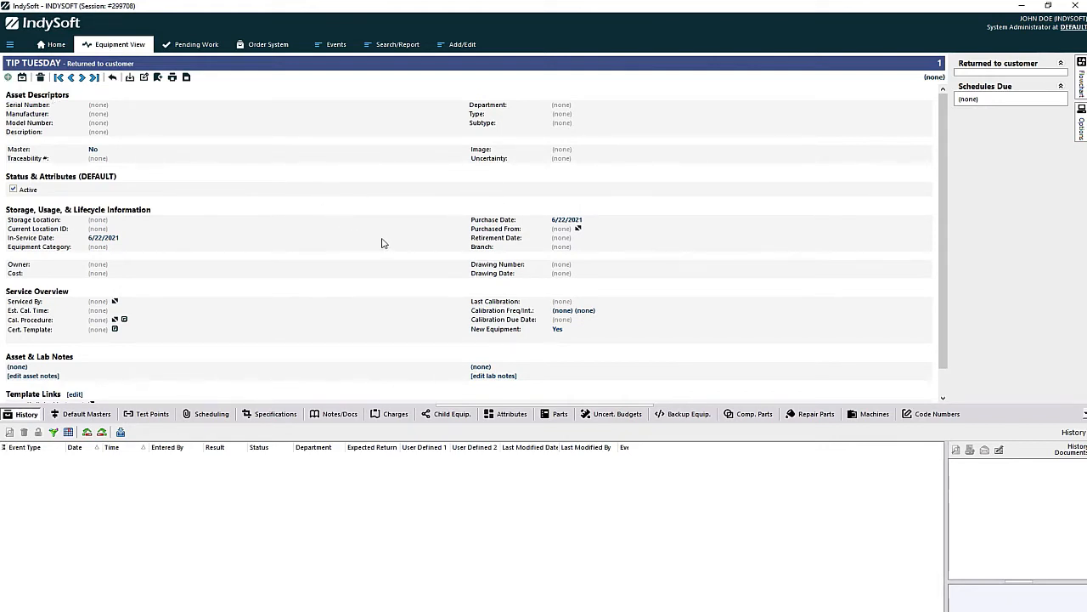
Start creating new equipment from a template and select the MITUTOYO DIGITAL CALIPER template, model 500-196.
scroll(382, 243, down, 1)
scroll(381, 243, up, 1)
click(239, 139)
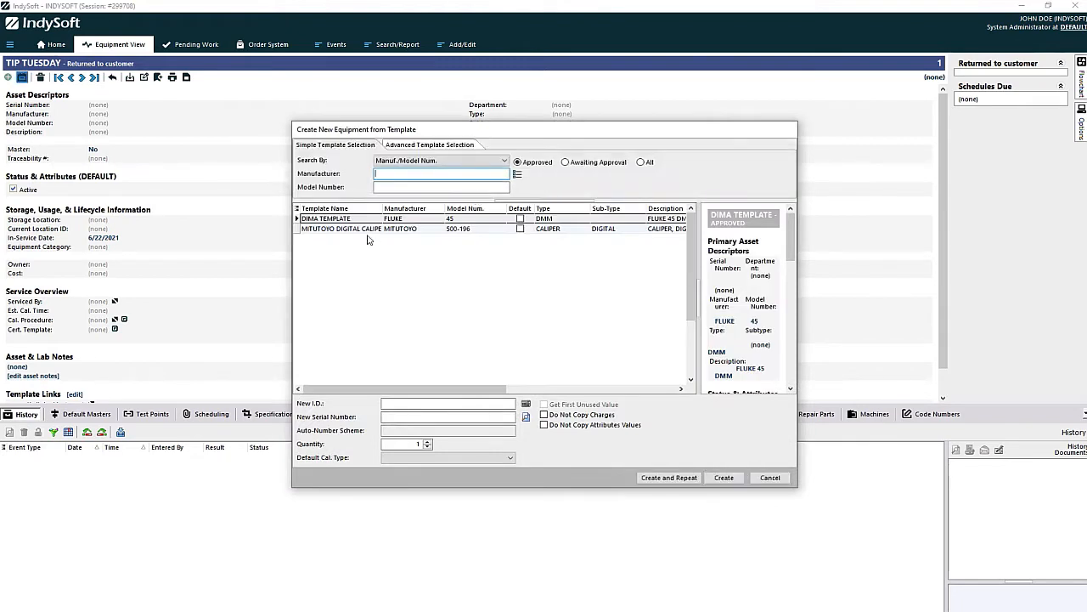
click(316, 229)
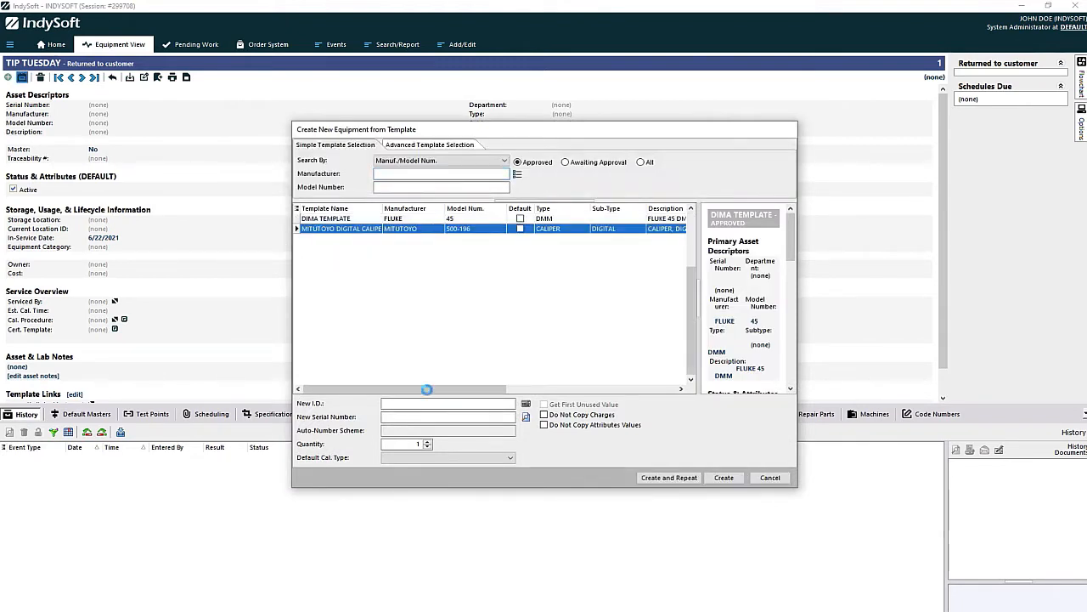
click(391, 415)
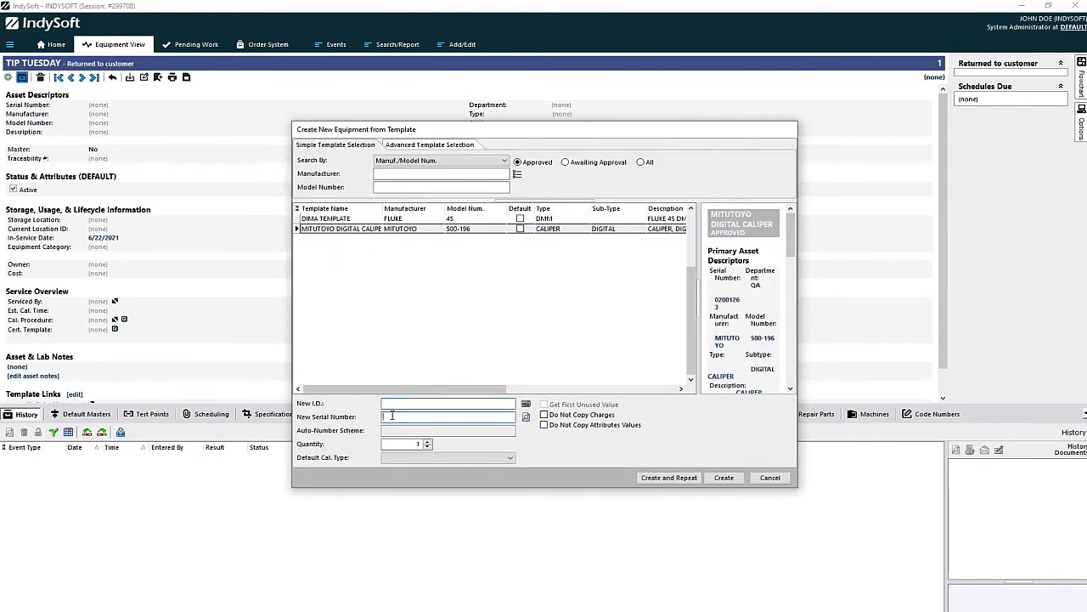
click(400, 229)
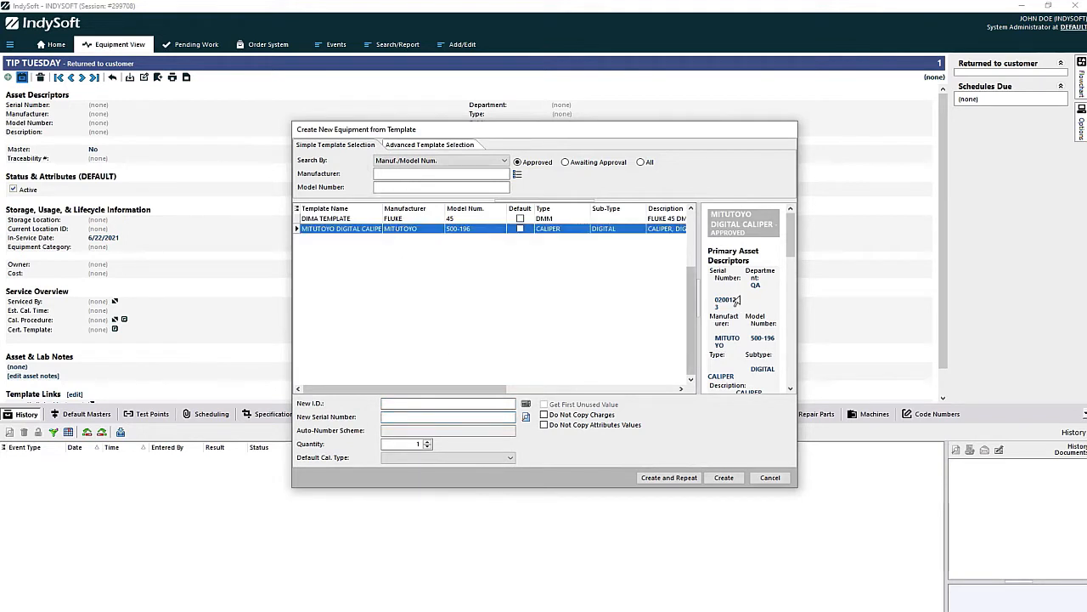
Create the new equipment with the I.D. TIP TUESDAY 2 and serial number 12345.
click(418, 405)
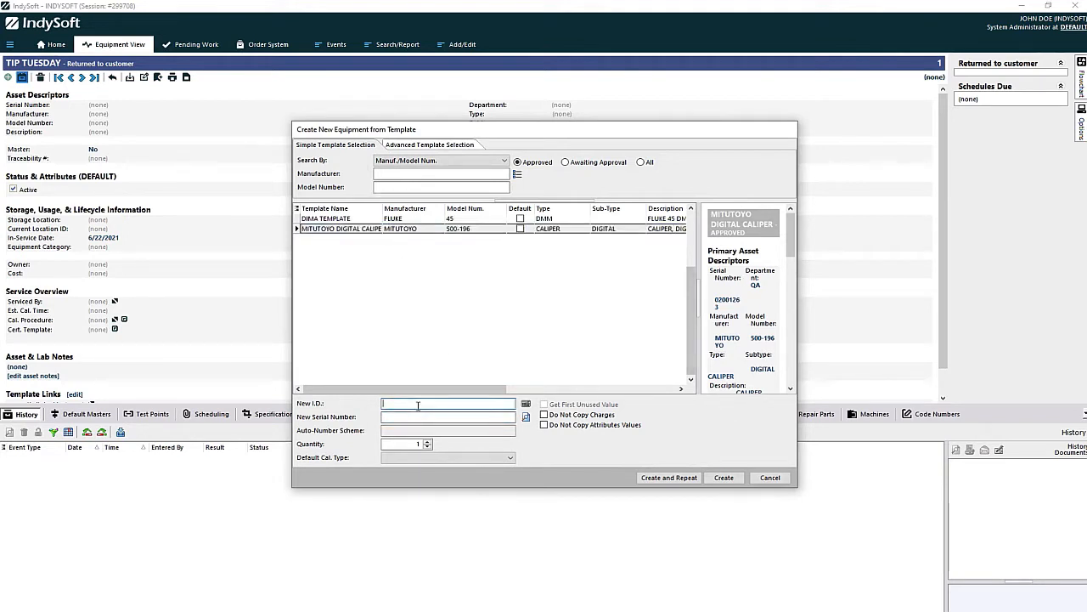
text(TIP TUESDAY 2)
key(Tab)
text(123)
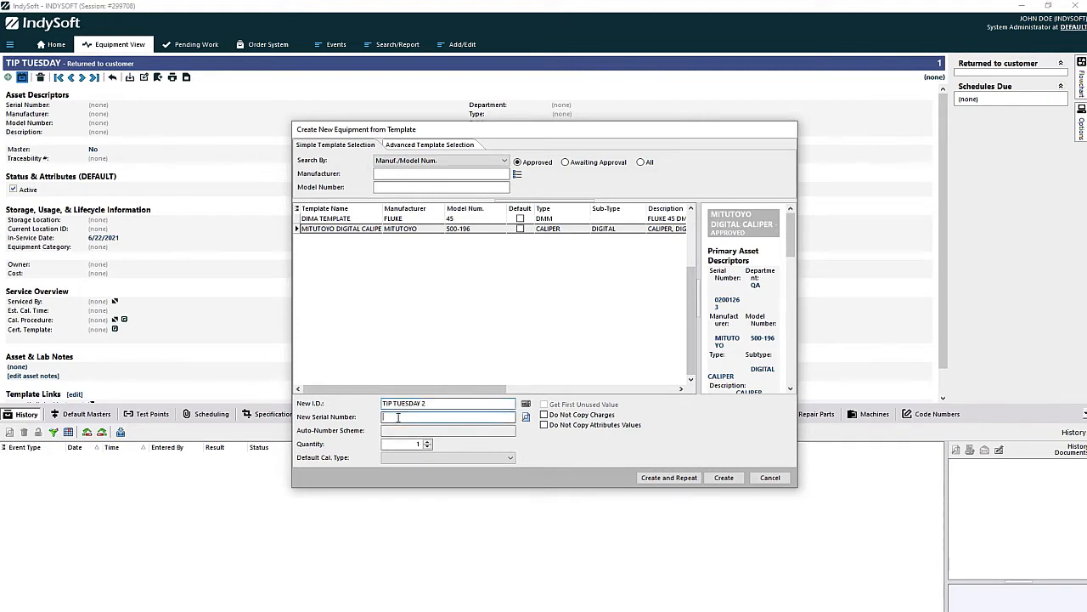
text(45)
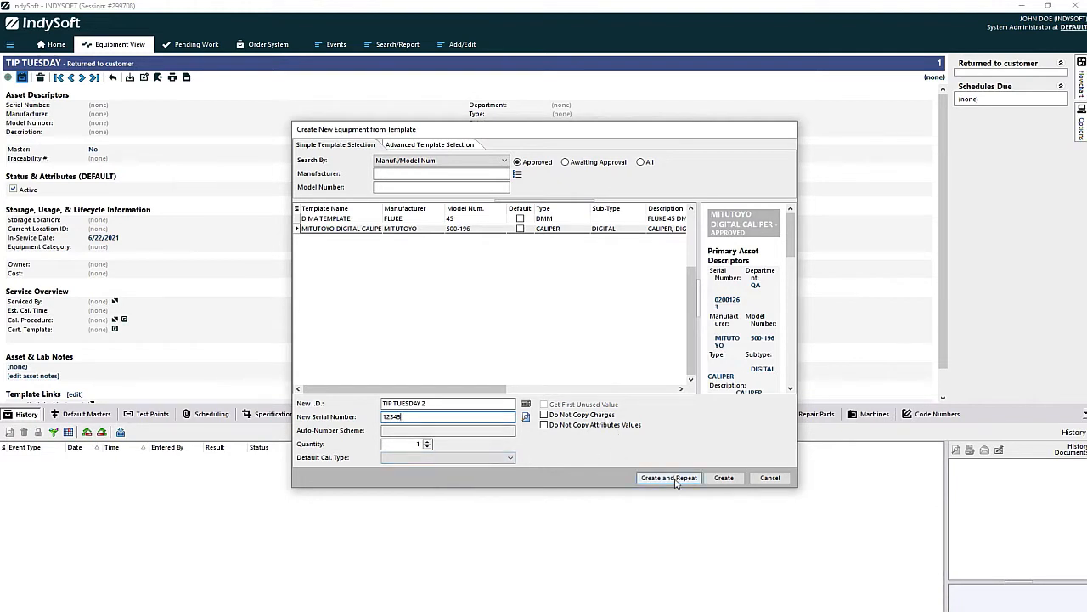
click(723, 477)
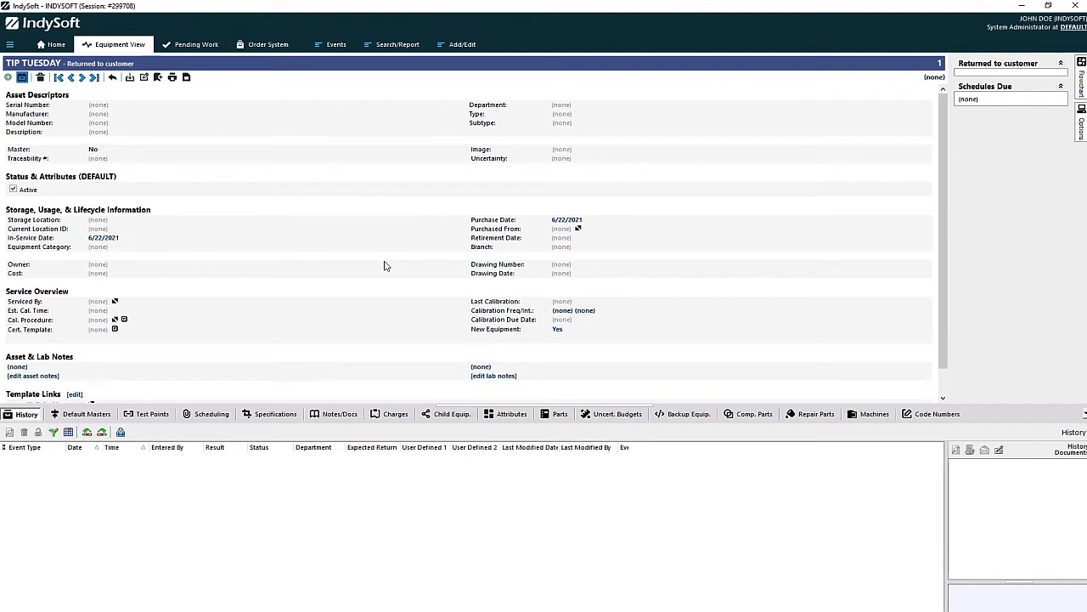
View the list of recently opened equipment, then dismiss it without choosing a record.
key(ctrl)
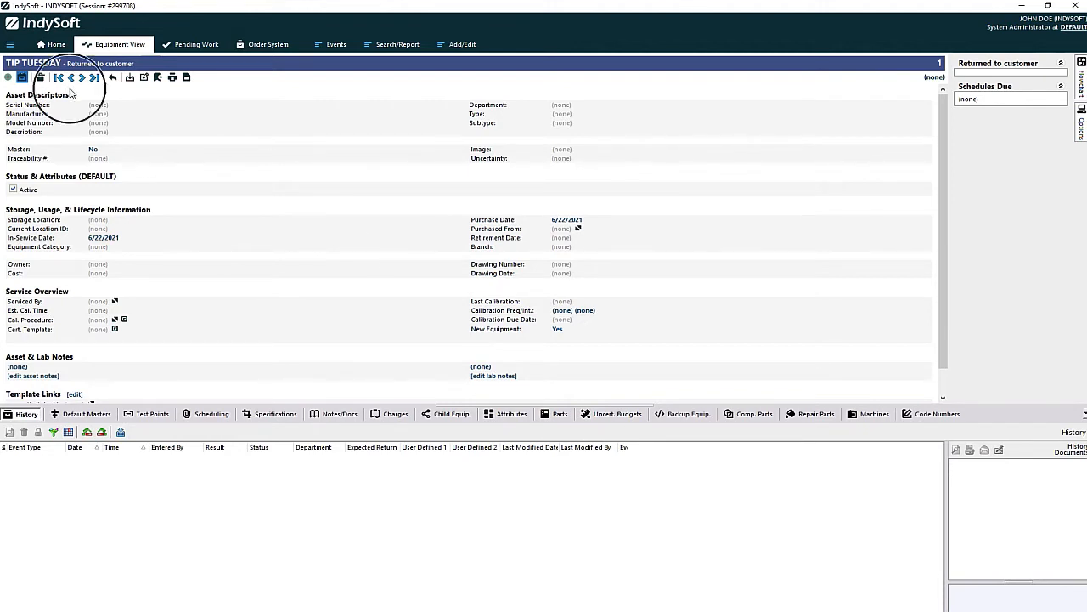
click(77, 77)
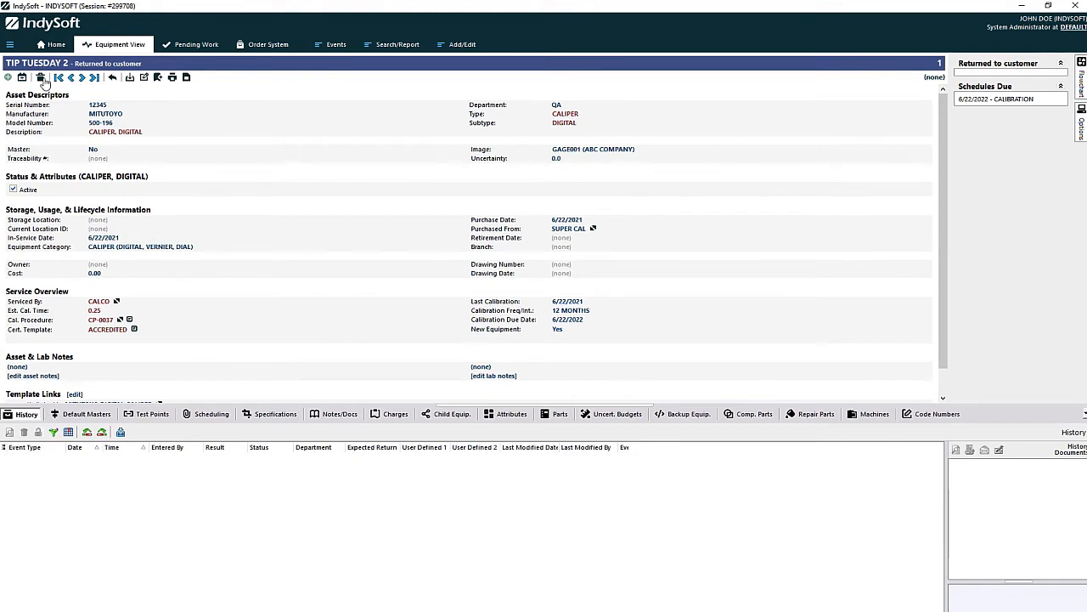
click(113, 79)
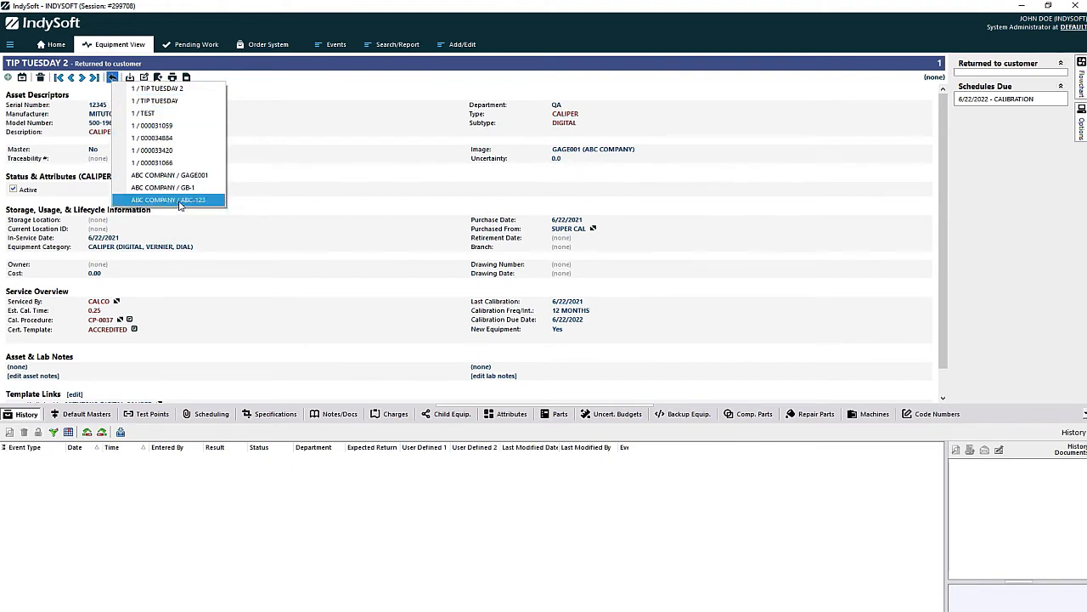
click(335, 136)
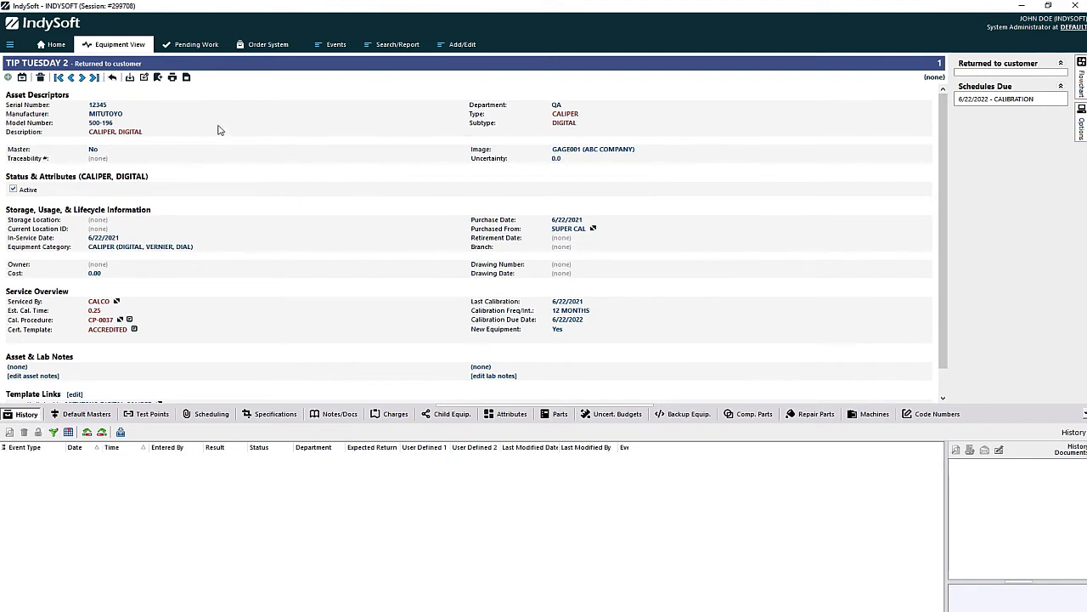
click(157, 78)
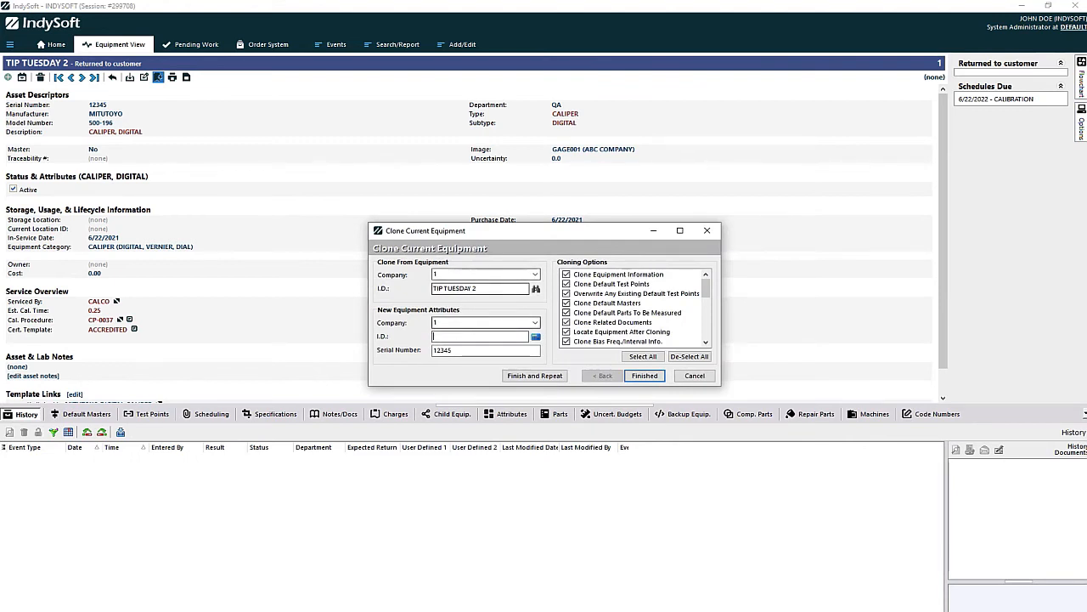
text(TIP)
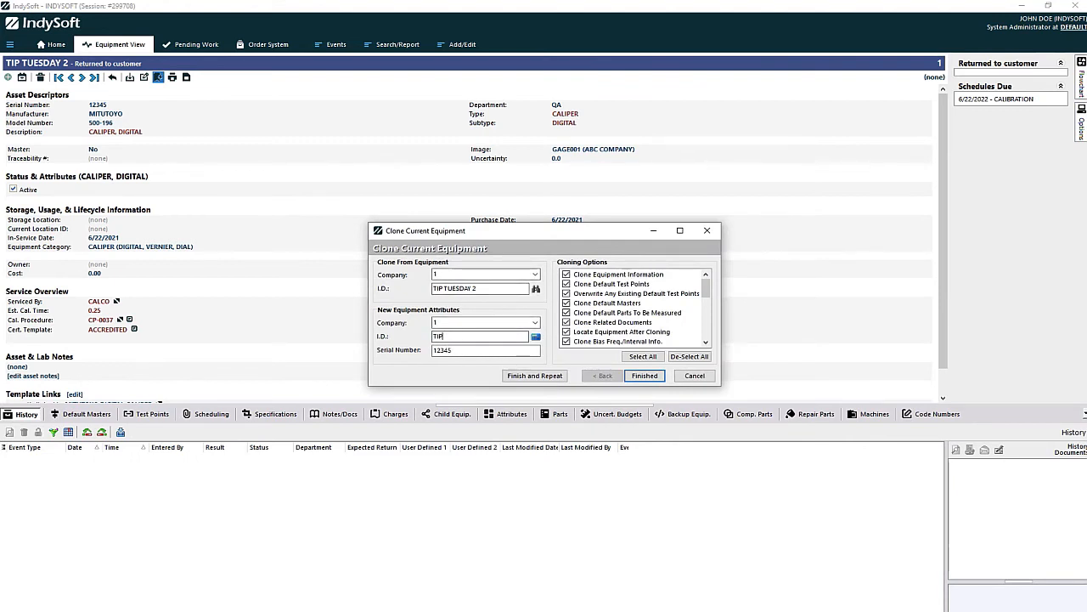
text( TUESDAY 3)
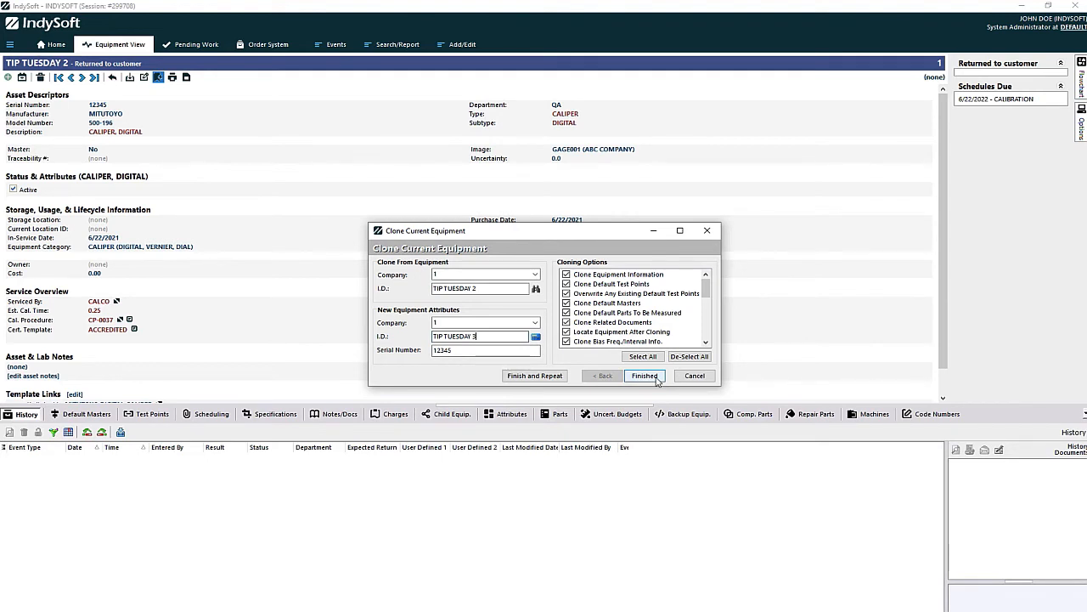
click(714, 230)
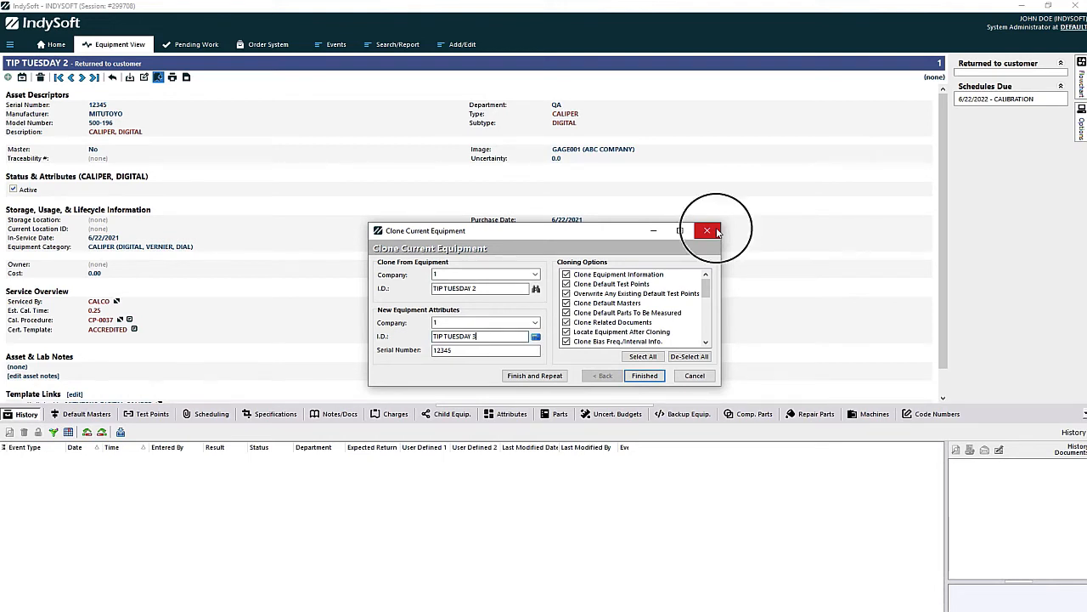
View the worksheet print options for the TIP TUESDAY 2 equipment and close them without printing.
click(171, 78)
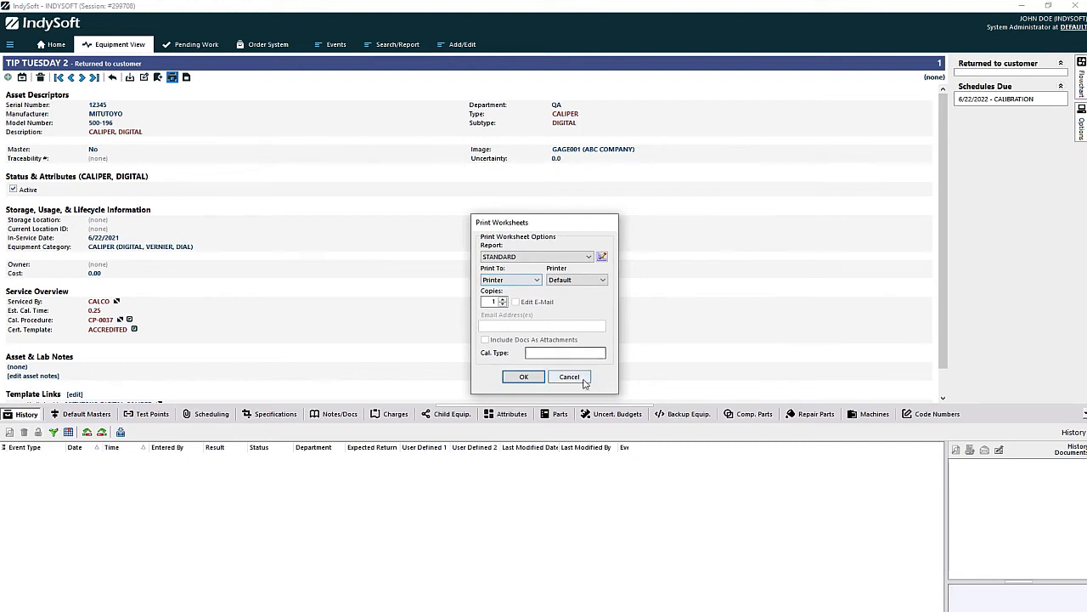
click(570, 377)
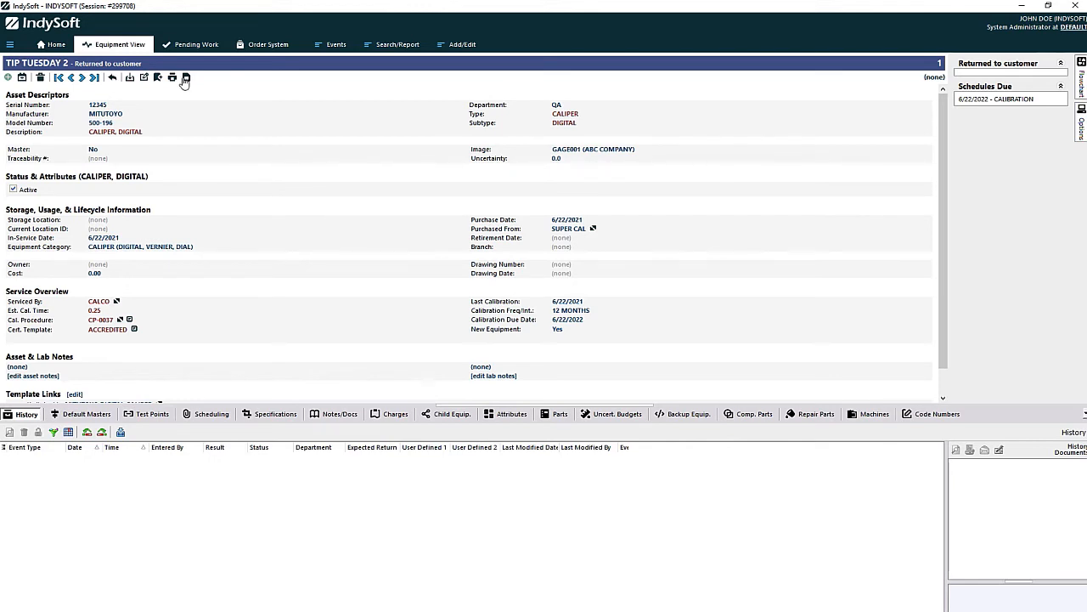
Bookmark the TIP TUESDAY 2 equipment and open ABC COMPANY / GAGE001 from the recently viewed equipment.
right_click(271, 92)
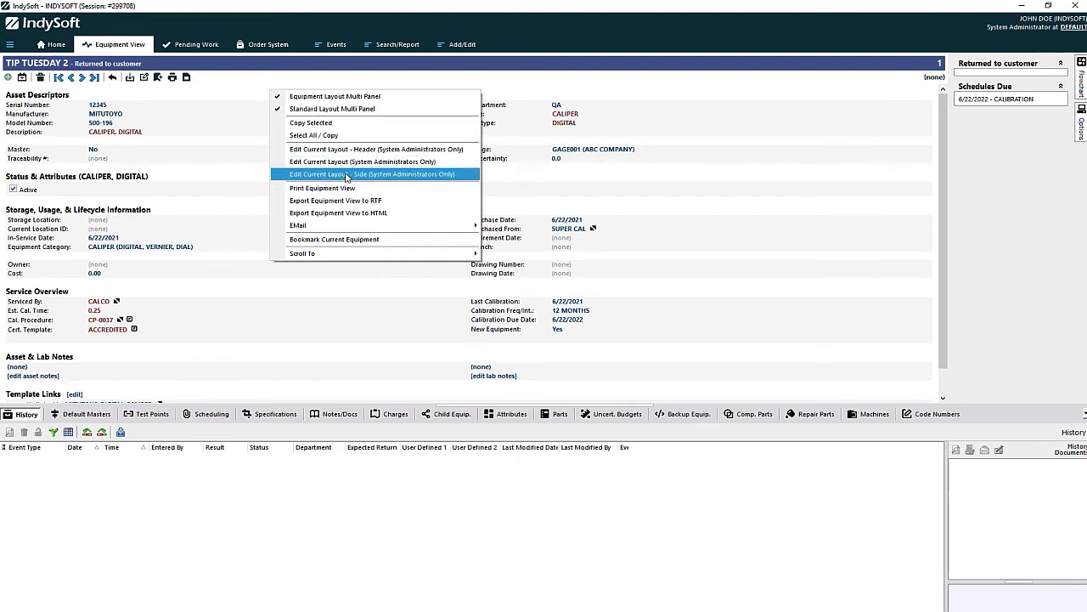
click(409, 242)
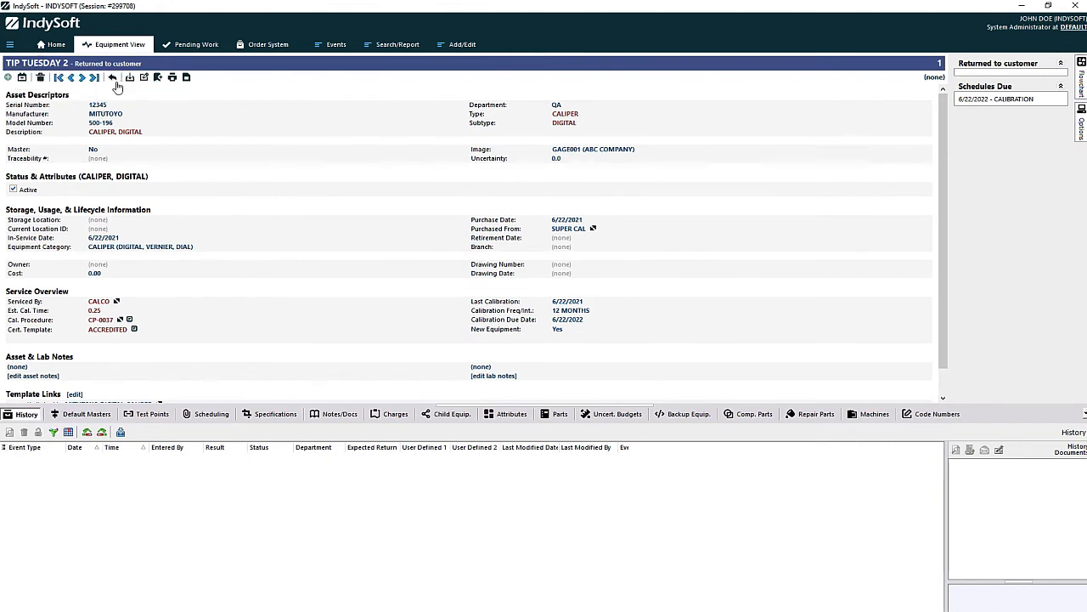
click(113, 78)
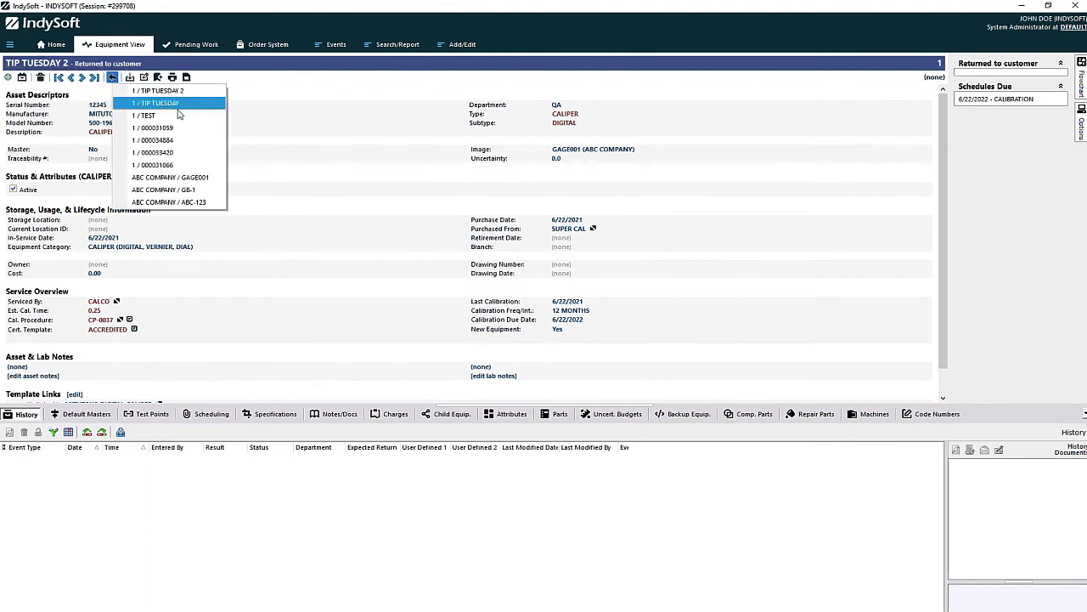
click(169, 177)
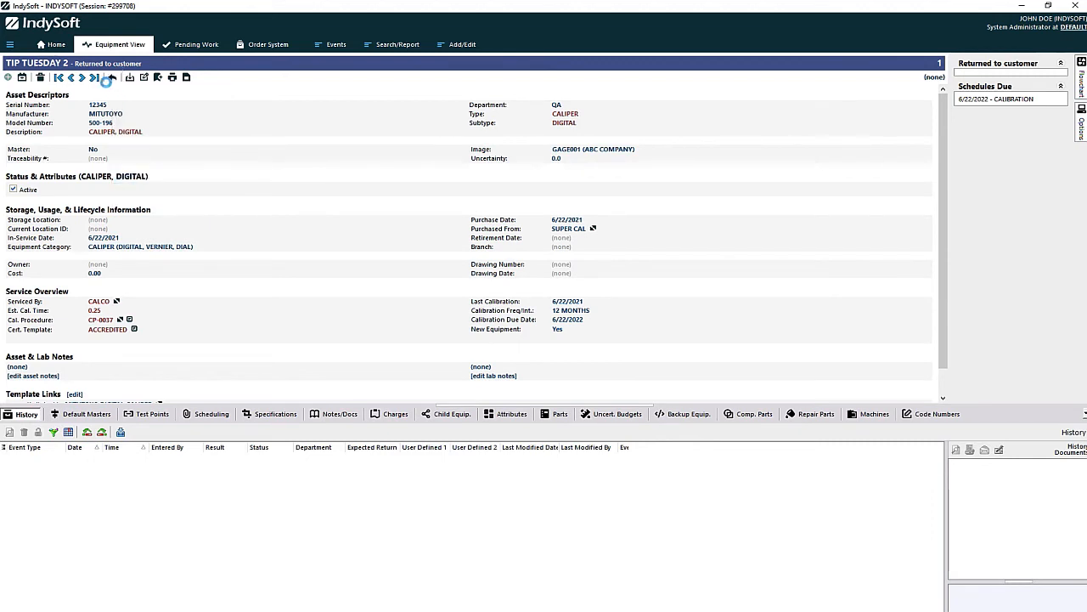
Return from GAGE001 to the bookmarked TIP TUESDAY 2 equipment and check the recently viewed equipment list.
click(113, 77)
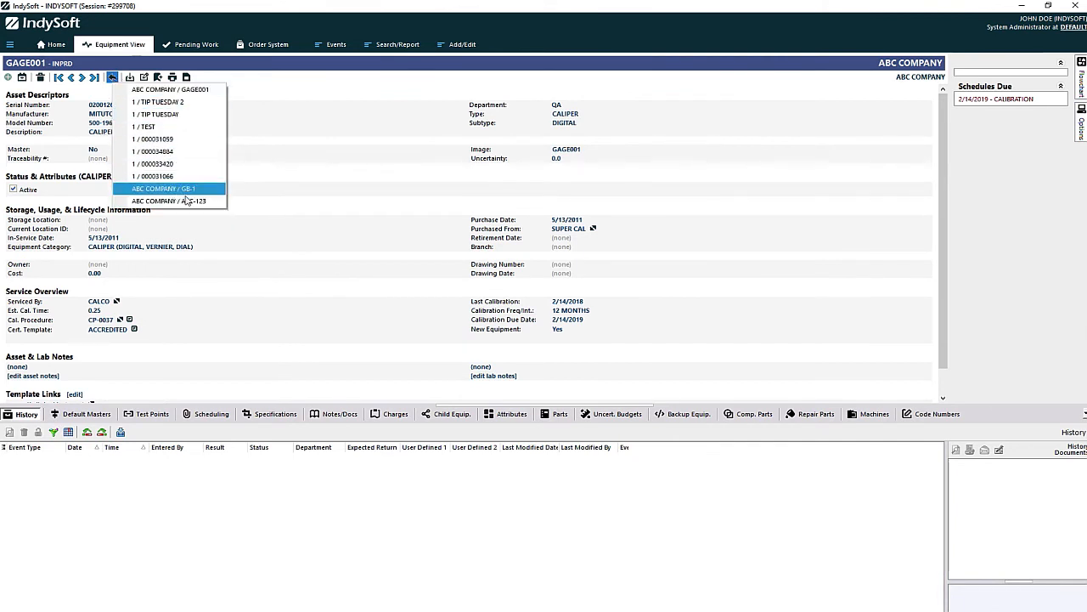
click(298, 138)
right_click(299, 139)
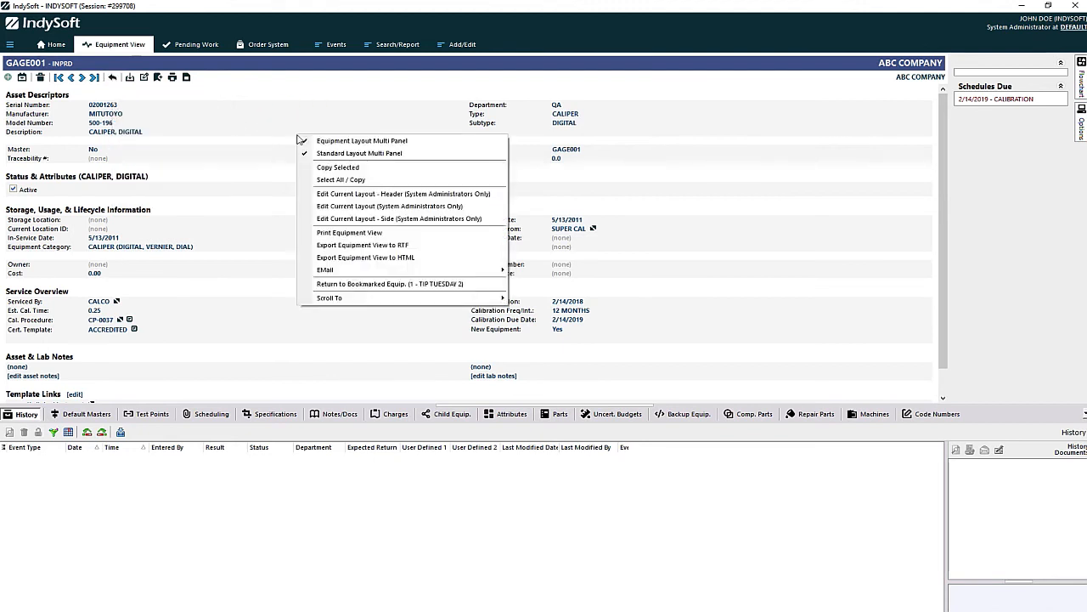
click(392, 285)
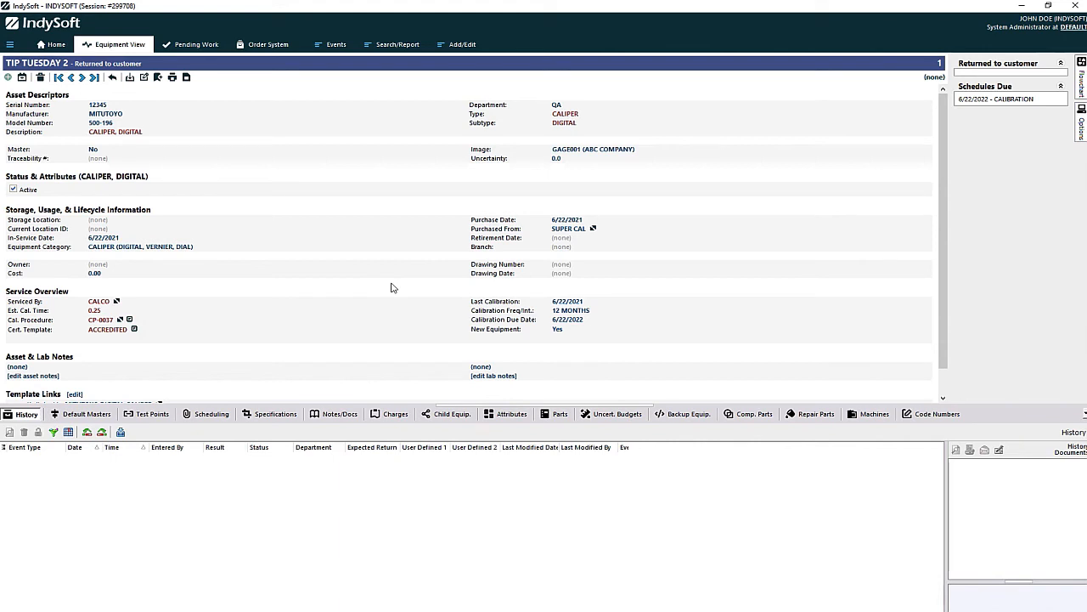
click(112, 78)
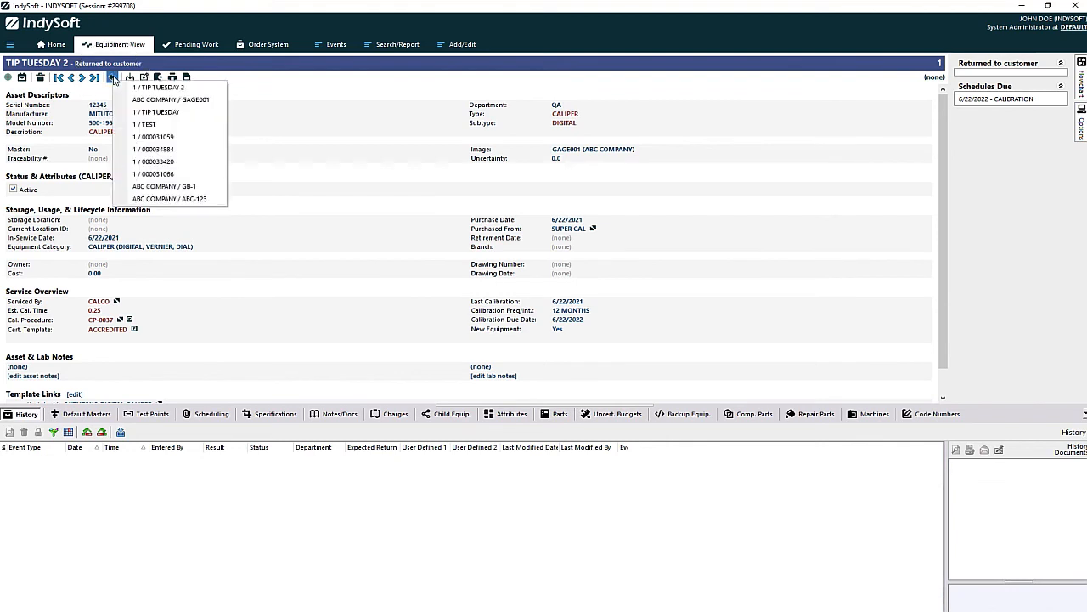
click(374, 108)
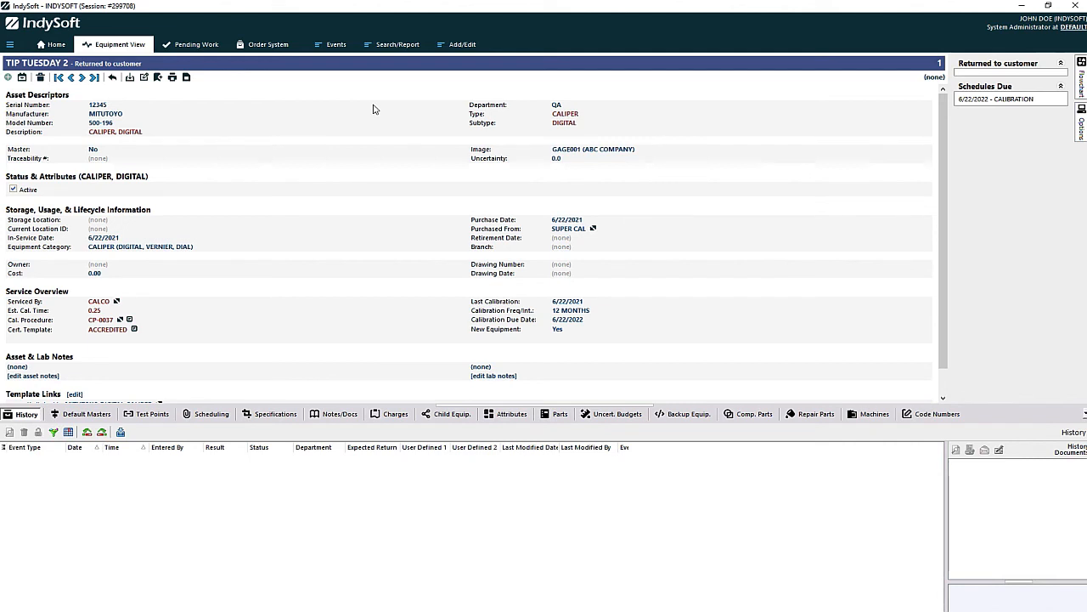
Search the equipment by I.D. for TIP and close the search without opening a record.
key(F3)
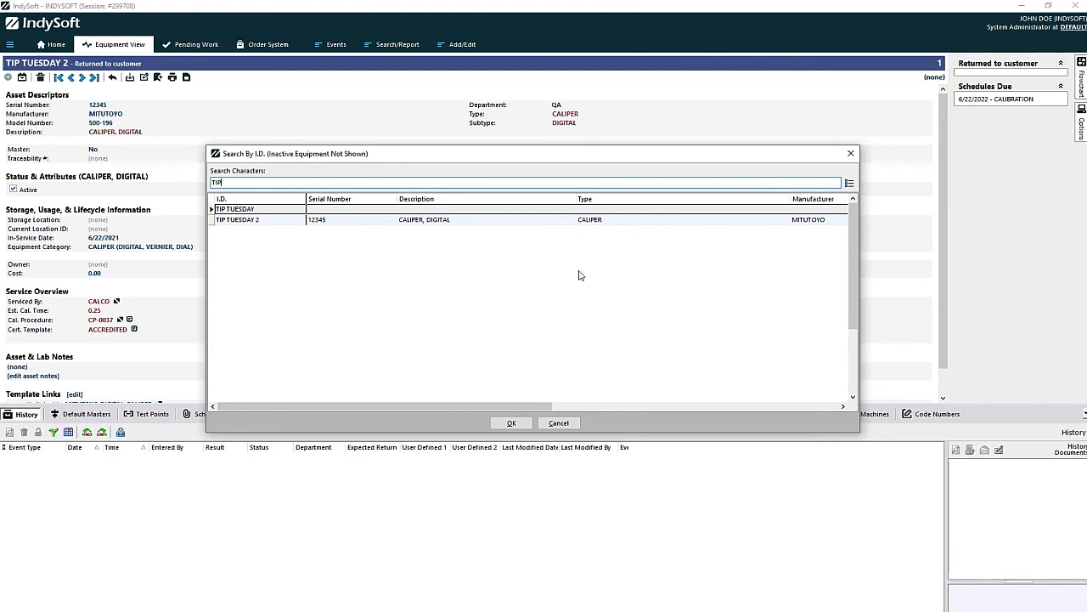
click(852, 154)
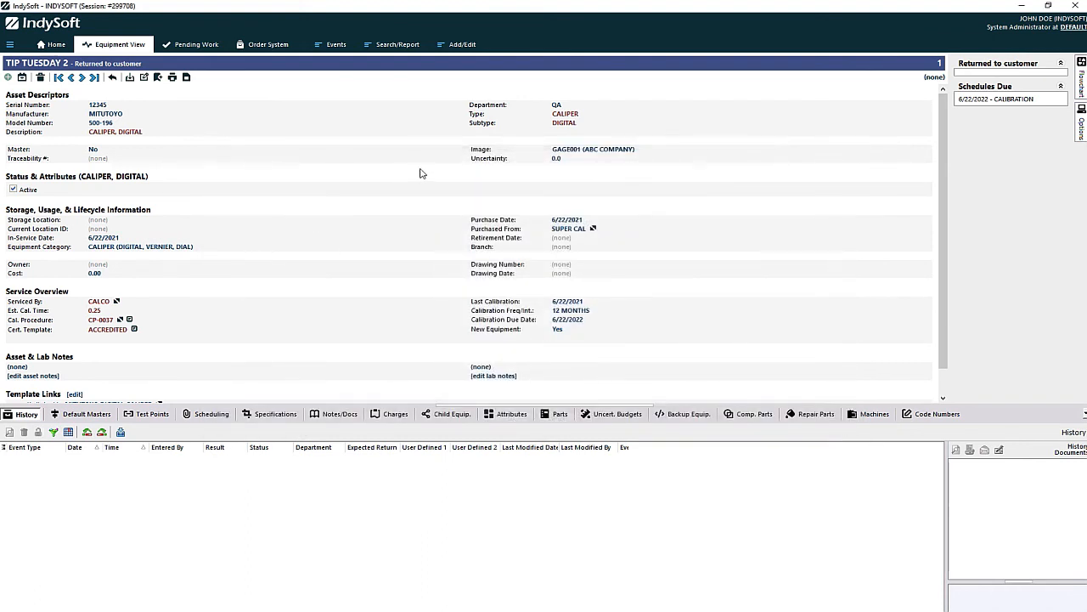
click(332, 45)
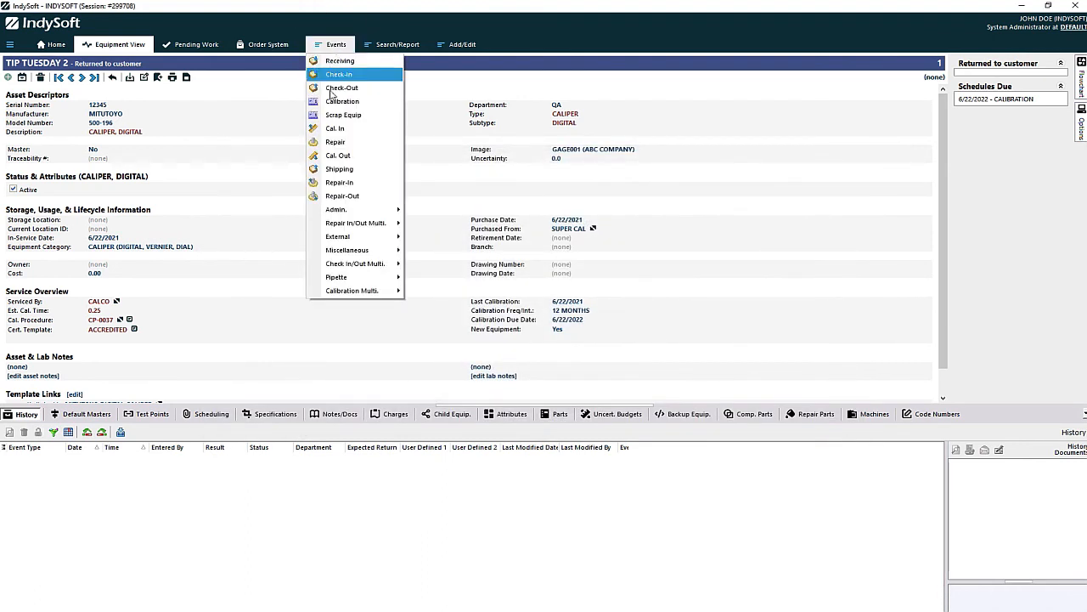
click(397, 44)
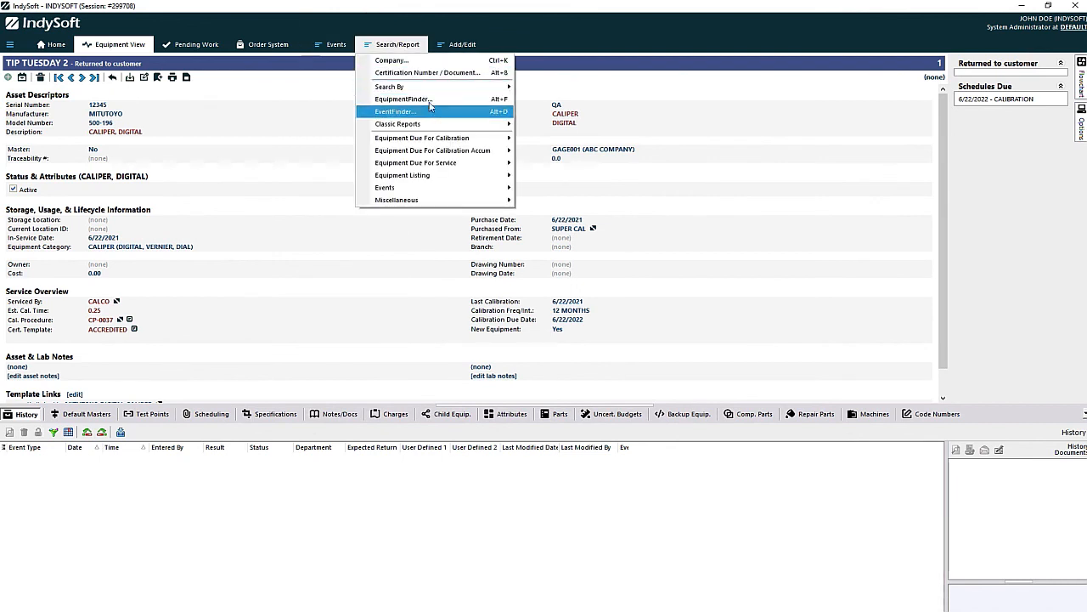
click(218, 120)
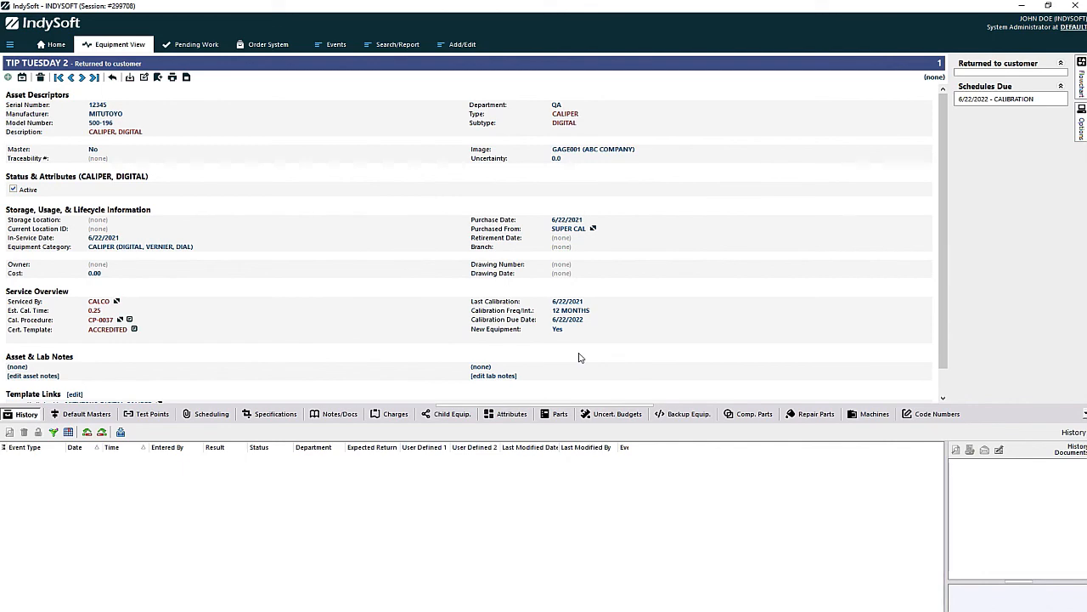
Search the equipment by I.D. for 1 directly from the equipment view and cancel the search.
text(1)
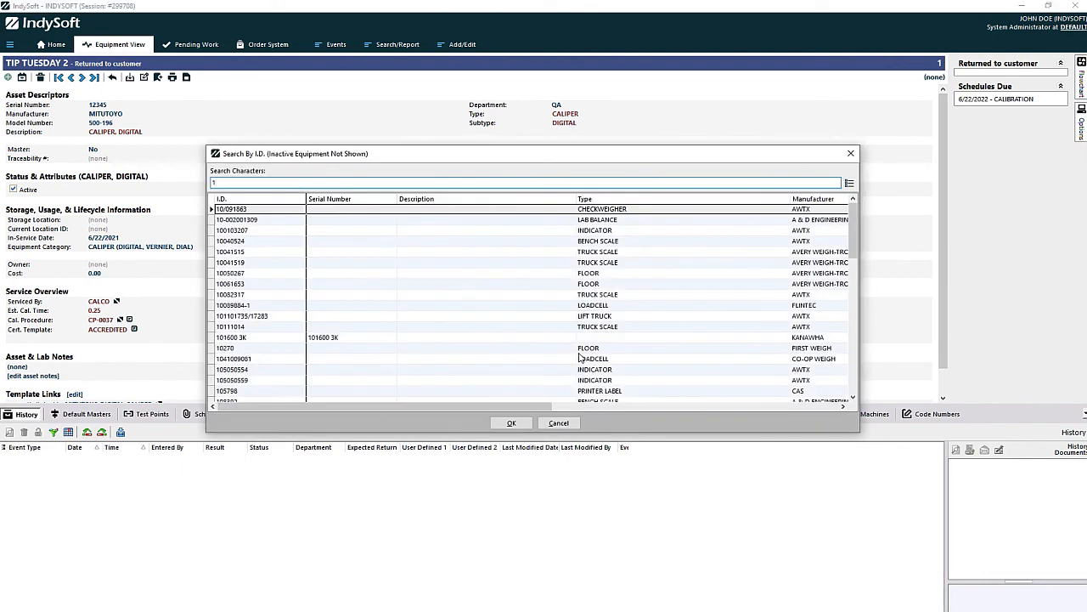
click(558, 423)
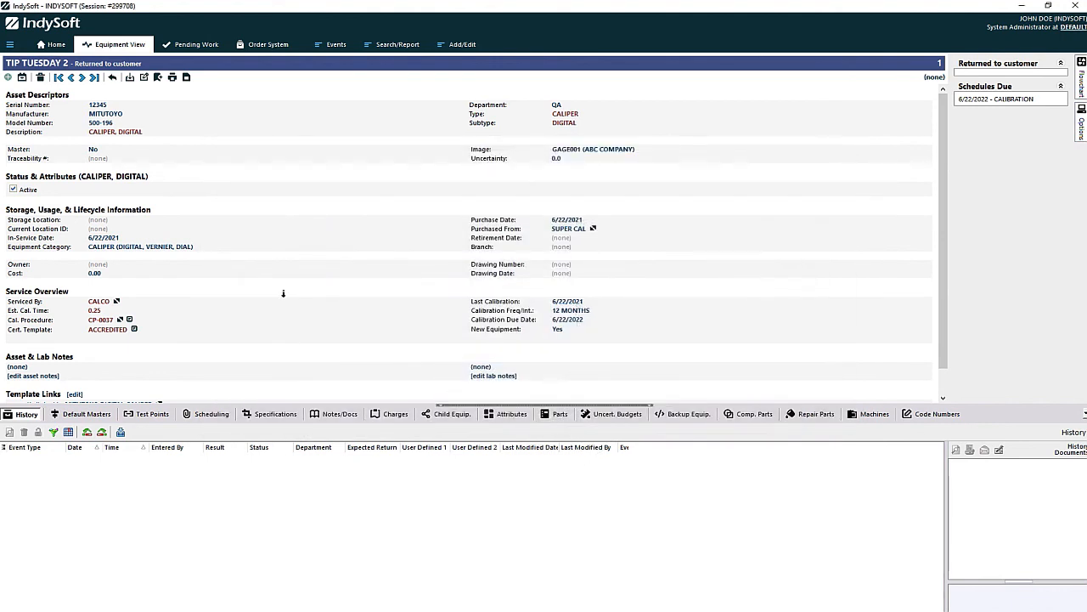